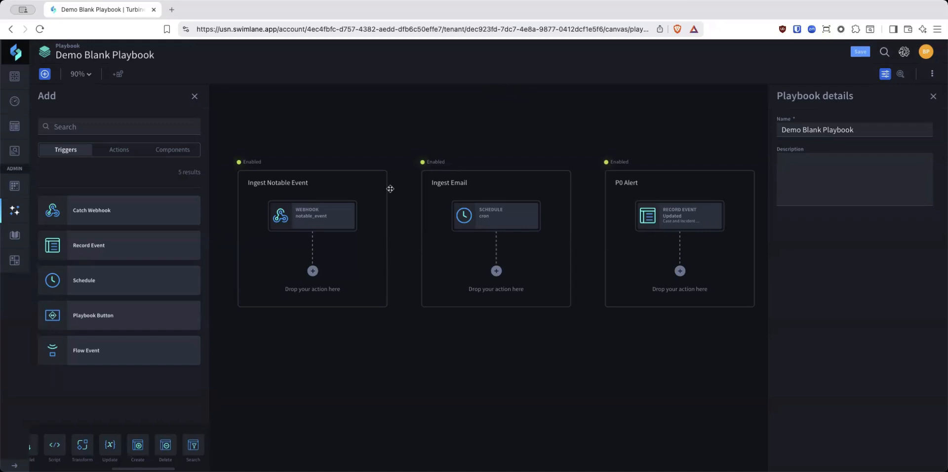
Step: Check the notable_event webhook trigger and set the Ingest Email trigger's custom cron schedule to run every minute
{"action": "left_click", "coordinate": [313, 215]}
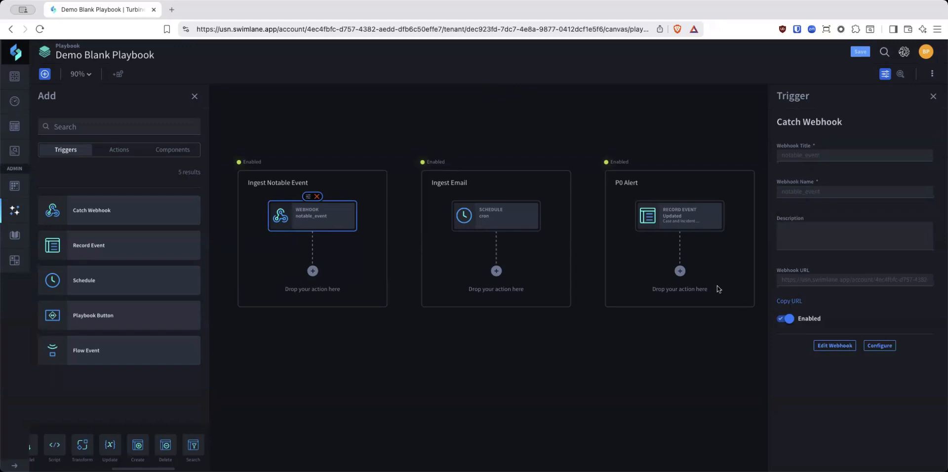
{"action": "left_click", "coordinate": [499, 227]}
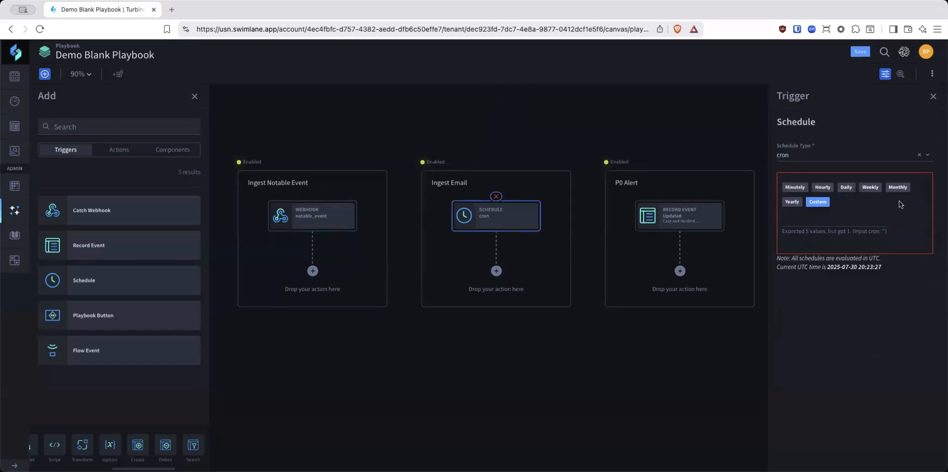
{"action": "left_click", "coordinate": [795, 187]}
{"action": "left_click", "coordinate": [817, 202]}
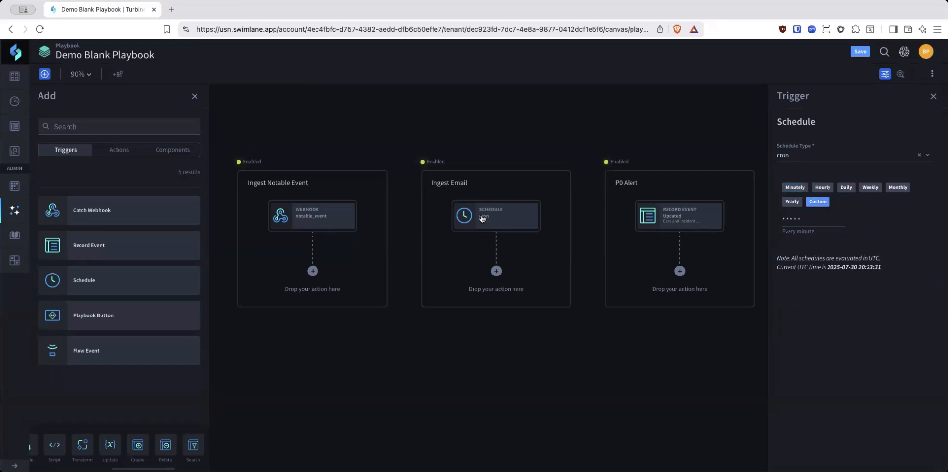
Step: Examine the P0 Alert record event trigger and the condition that decides whether it runs the playbook
{"action": "left_click", "coordinate": [696, 224]}
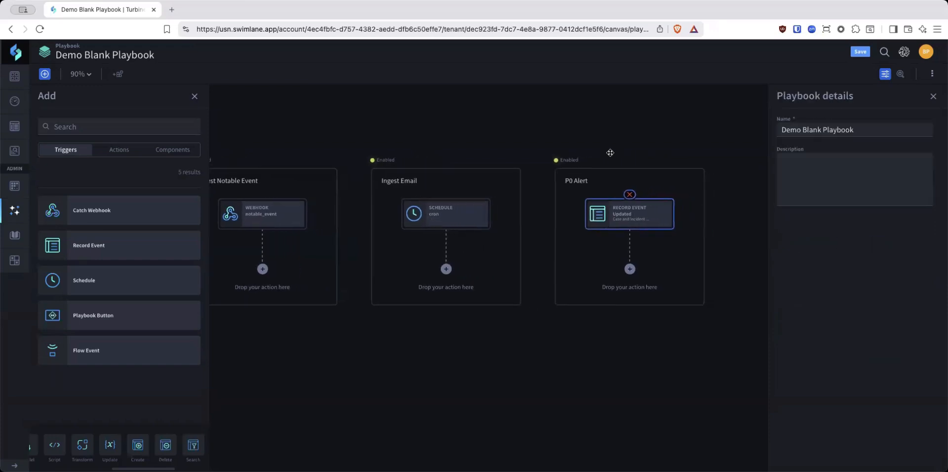
{"action": "left_click", "coordinate": [637, 155]}
{"action": "left_click", "coordinate": [624, 216]}
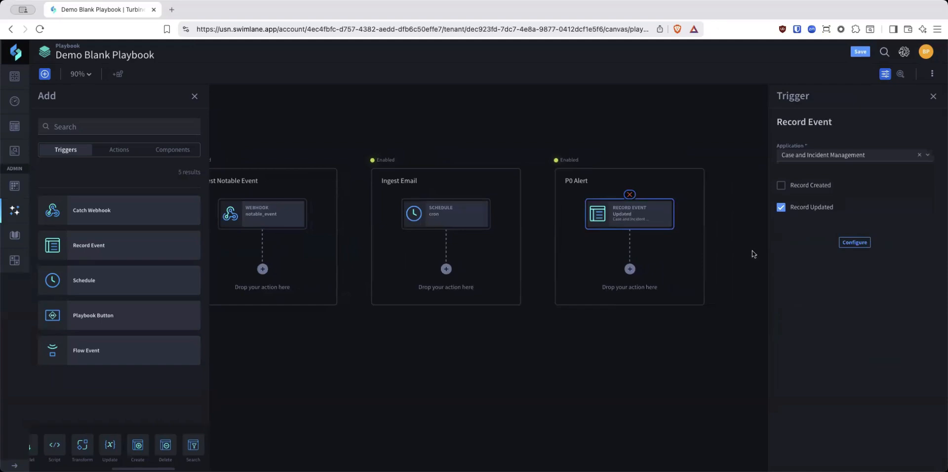
{"action": "left_click", "coordinate": [850, 242]}
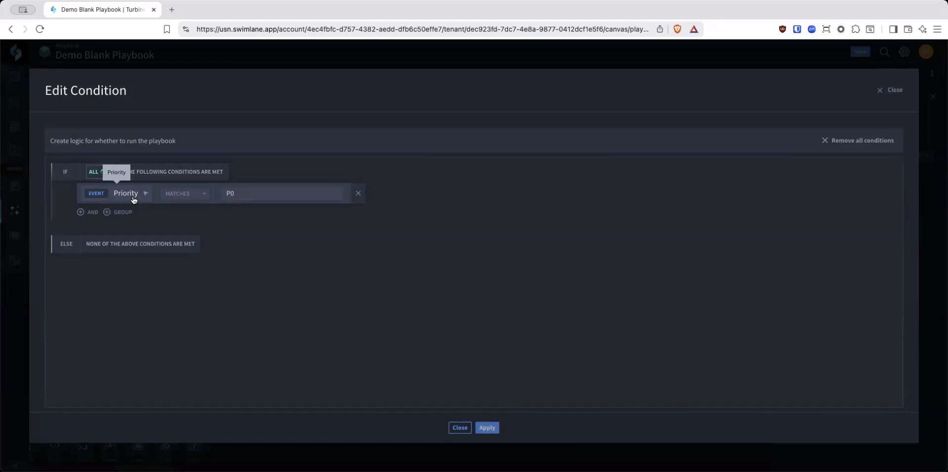
{"action": "left_click", "coordinate": [460, 428]}
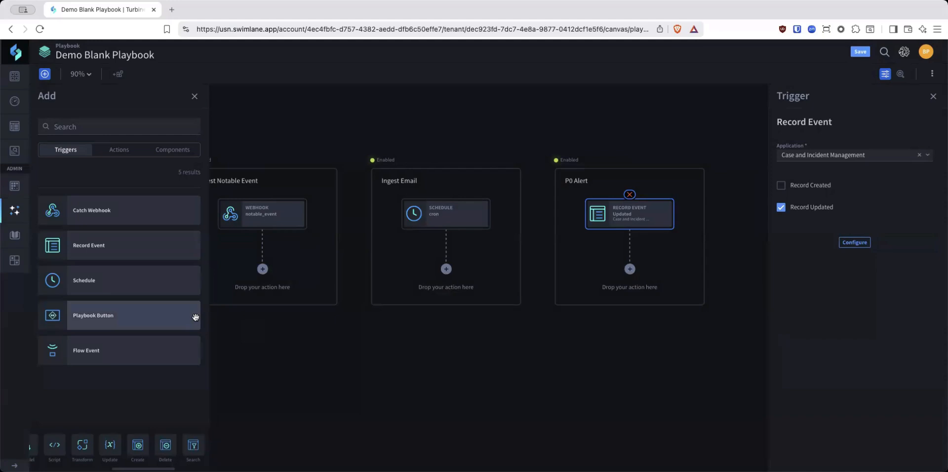
Step: Add the Azure Create User action below the webhook trigger in the Ingest Notable Event flow
{"action": "left_click_drag", "start_coordinate": [309, 330], "coordinate": [401, 324]}
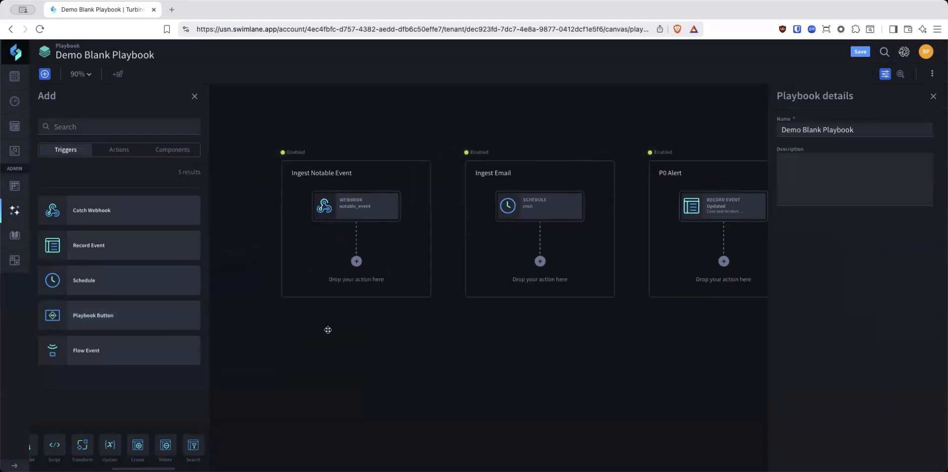
{"action": "left_click", "coordinate": [119, 153]}
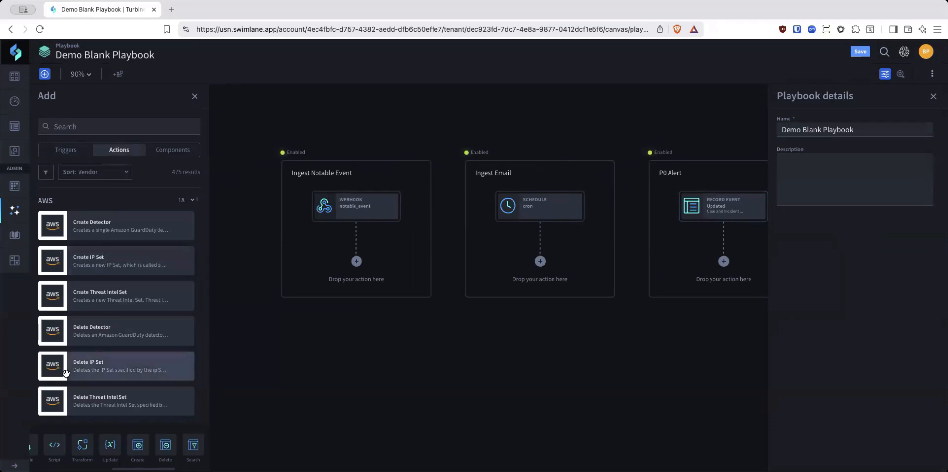
{"action": "scroll", "coordinate": [54, 346], "scroll_direction": "down", "scroll_amount": 1}
{"action": "scroll", "coordinate": [53, 341], "scroll_direction": "down", "scroll_amount": 10}
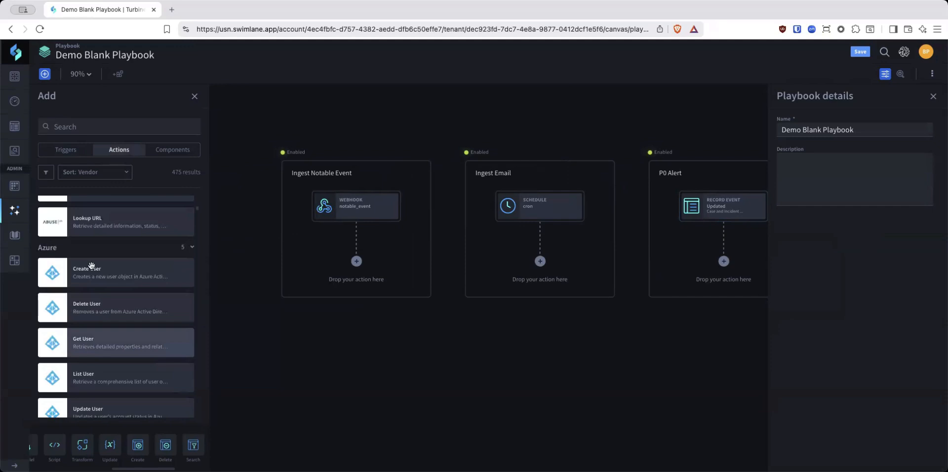
{"action": "left_click_drag", "start_coordinate": [58, 275], "coordinate": [355, 263]}
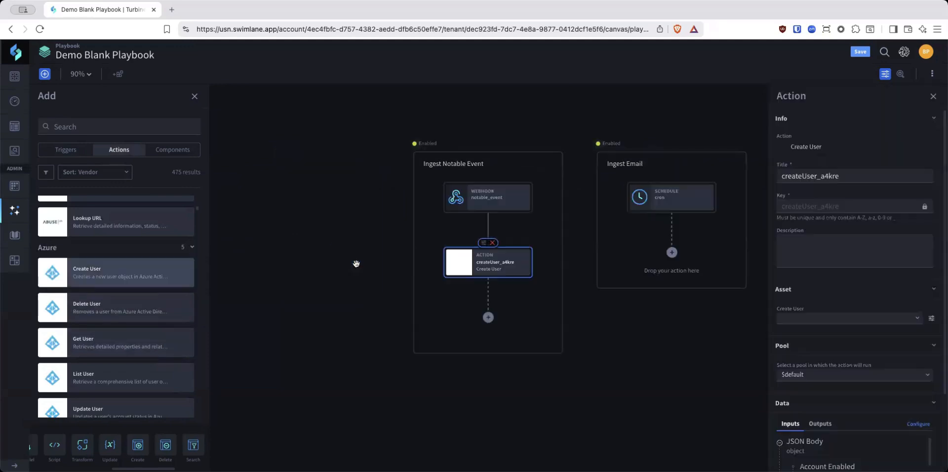
Step: Search the components for "email" and add Graph API - Ingest Emails below the schedule trigger in the Ingest Email flow
{"action": "left_click_drag", "start_coordinate": [606, 325], "coordinate": [460, 327]}
{"action": "left_click", "coordinate": [172, 154]}
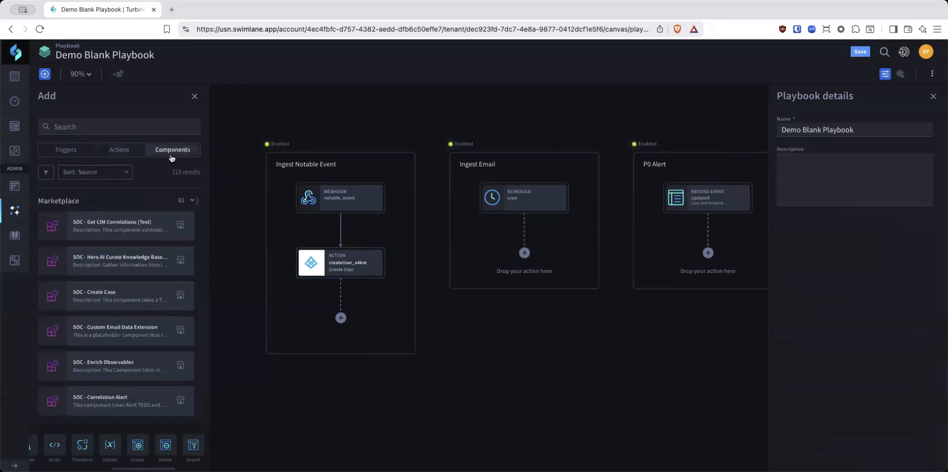
{"action": "left_click", "coordinate": [93, 123]}
{"action": "type", "text": "email"}
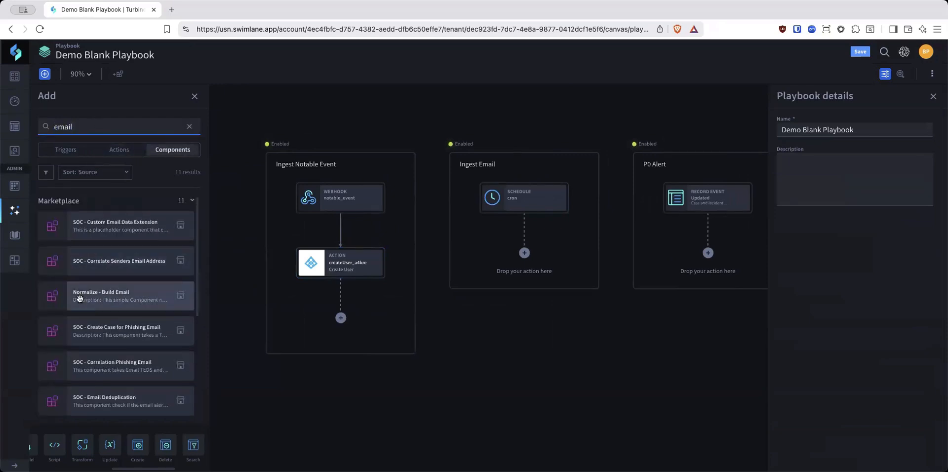
{"action": "scroll", "coordinate": [79, 297], "scroll_direction": "down", "scroll_amount": 3}
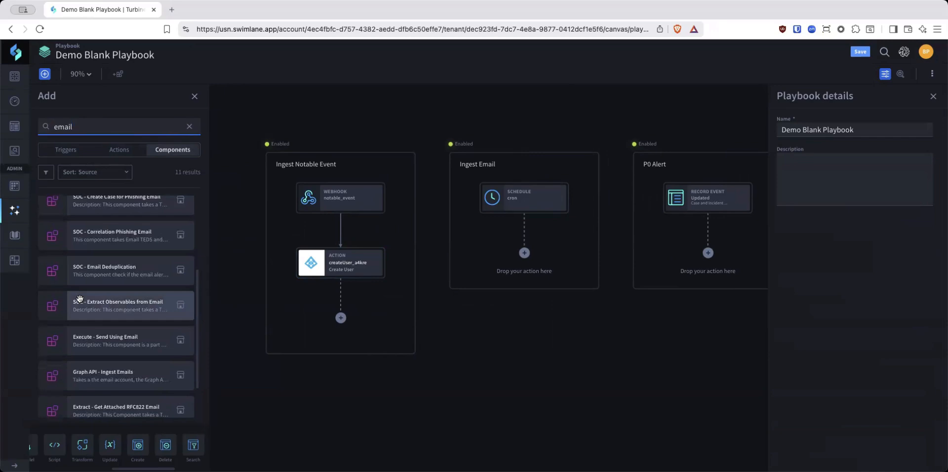
{"action": "scroll", "coordinate": [79, 297], "scroll_direction": "down", "scroll_amount": 1}
{"action": "left_click_drag", "start_coordinate": [98, 342], "coordinate": [524, 255]}
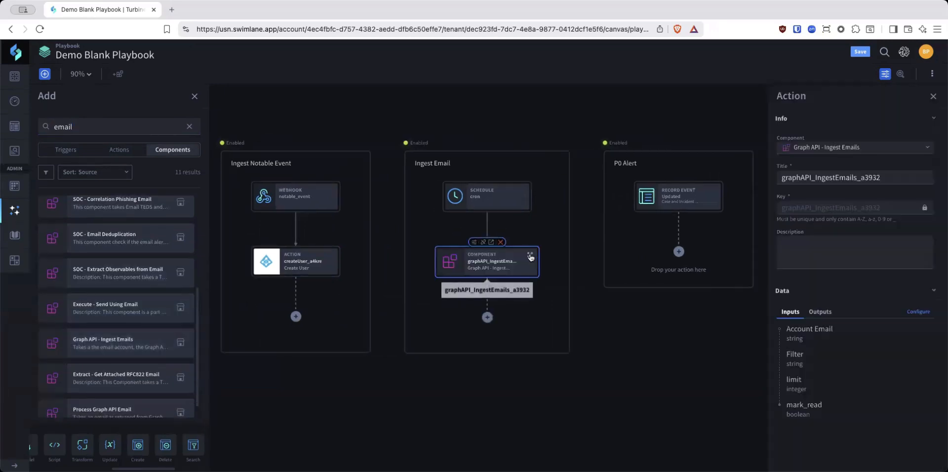
Step: Expand the Graph API - Ingest Emails component, examine its internal workflow, and collapse it again
{"action": "left_click", "coordinate": [530, 256]}
{"action": "scroll", "coordinate": [508, 303], "scroll_direction": "down", "scroll_amount": 10}
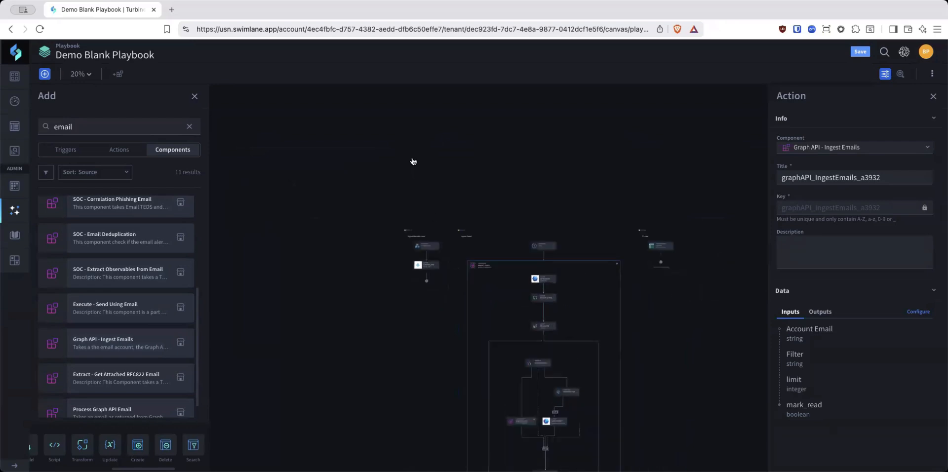
{"action": "left_click_drag", "start_coordinate": [487, 304], "coordinate": [413, 154]}
{"action": "scroll", "coordinate": [413, 149], "scroll_direction": "up", "scroll_amount": 5}
{"action": "left_click_drag", "start_coordinate": [417, 205], "coordinate": [417, 257]}
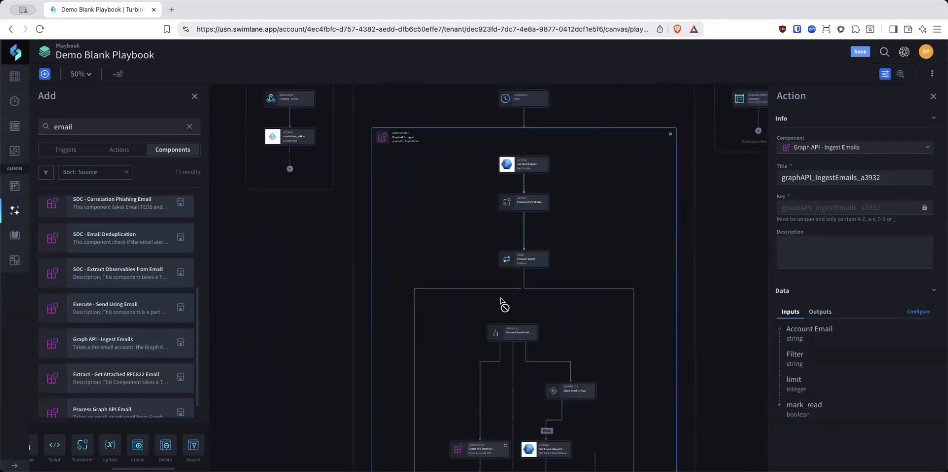
{"action": "left_click", "coordinate": [474, 451]}
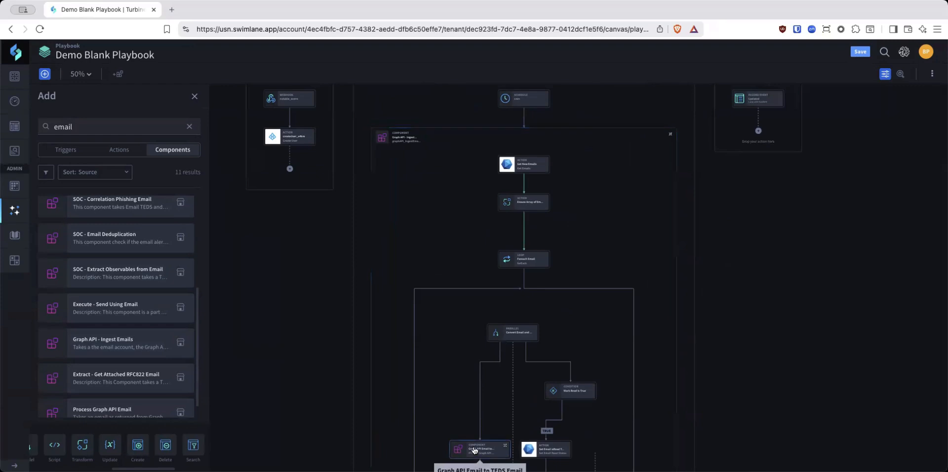
{"action": "left_click", "coordinate": [618, 239]}
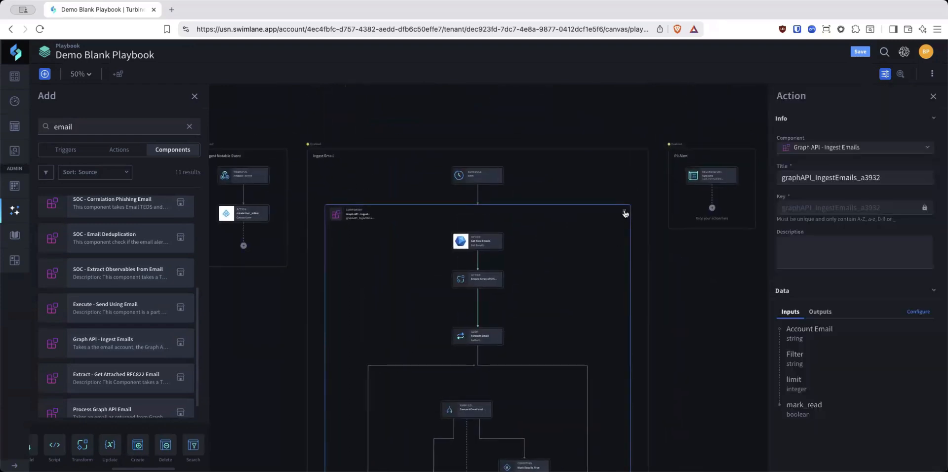
{"action": "left_click", "coordinate": [624, 213]}
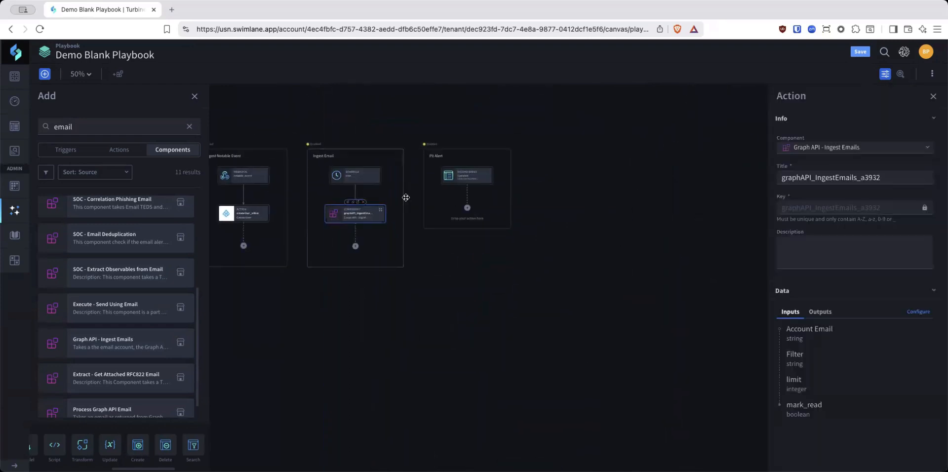
{"action": "left_click", "coordinate": [356, 295]}
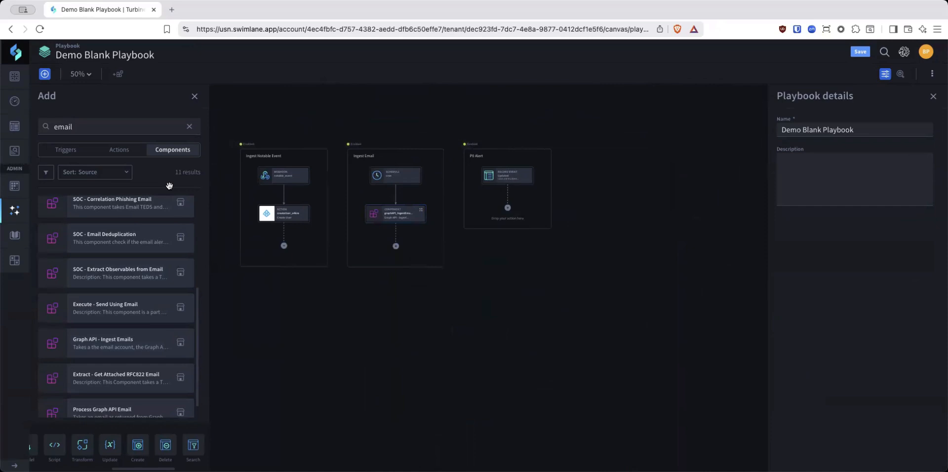
Step: Add an HTTP Request action after the Create User action in the Ingest Notable Event flow
{"action": "left_click", "coordinate": [59, 149]}
{"action": "scroll", "coordinate": [74, 446], "scroll_direction": "left", "scroll_amount": 5}
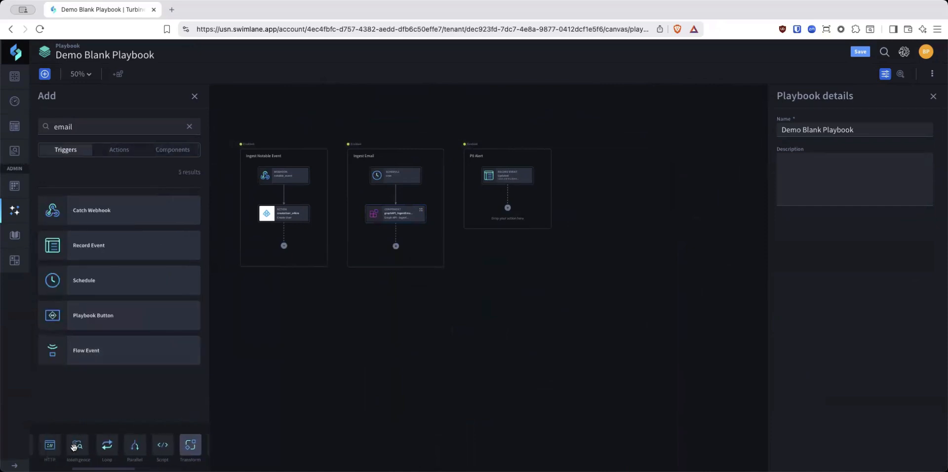
{"action": "scroll", "coordinate": [73, 446], "scroll_direction": "left", "scroll_amount": 3}
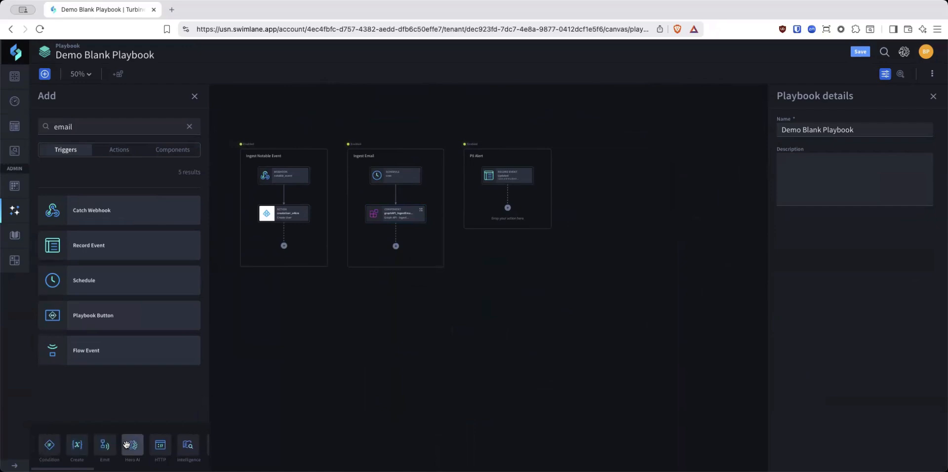
{"action": "left_click_drag", "start_coordinate": [159, 446], "coordinate": [284, 246]}
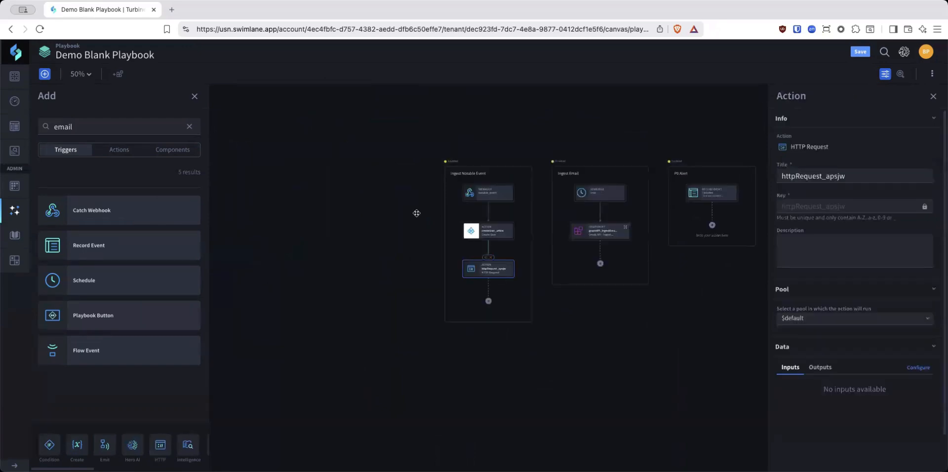
Step: Examine the HTTP Request action's authentication, header, body and retry settings, and discard any changes
{"action": "scroll", "coordinate": [483, 262], "scroll_direction": "up", "scroll_amount": 3}
{"action": "left_click", "coordinate": [491, 251]}
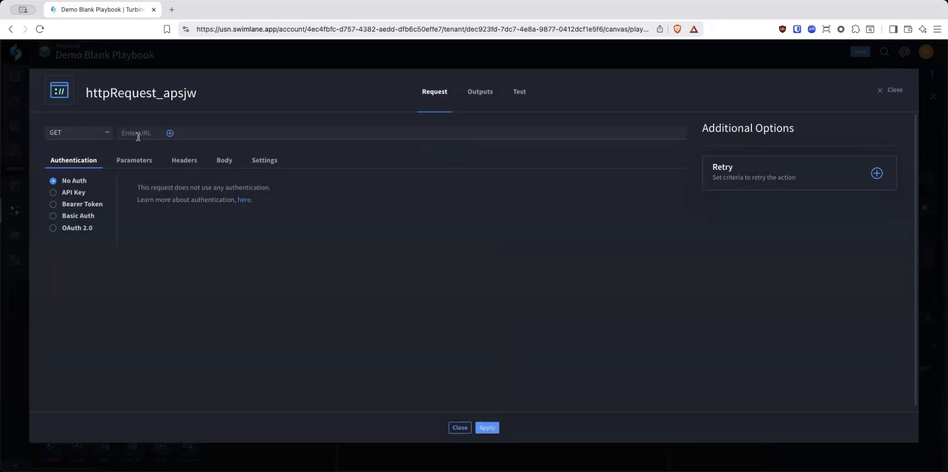
{"action": "left_click", "coordinate": [182, 163]}
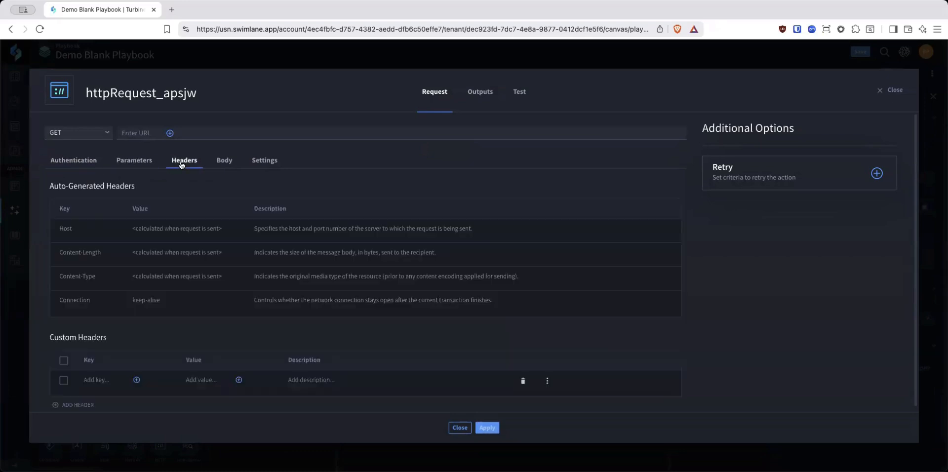
{"action": "left_click", "coordinate": [227, 162]}
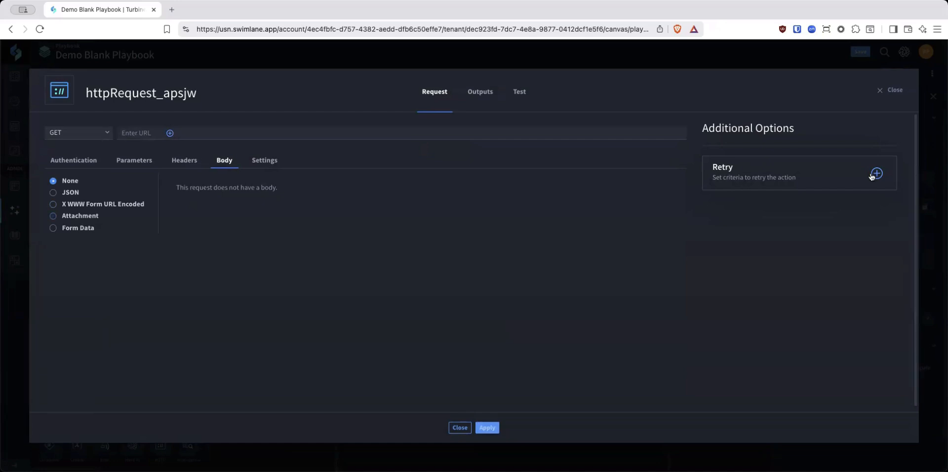
{"action": "left_click", "coordinate": [876, 174]}
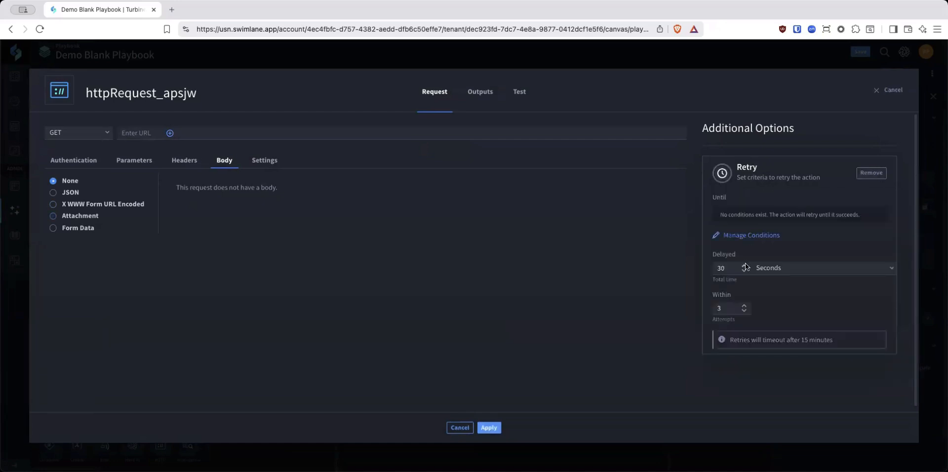
{"action": "left_click", "coordinate": [460, 427]}
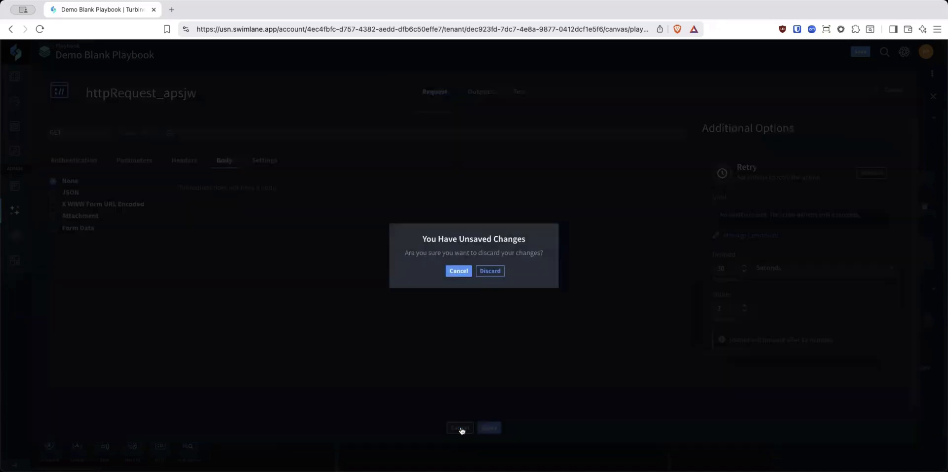
{"action": "left_click", "coordinate": [489, 271]}
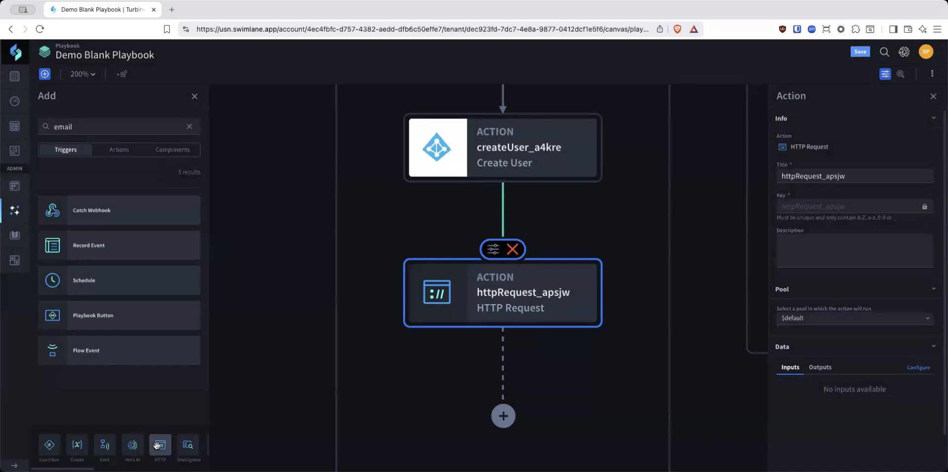
Step: Add a Script action after the HTTP Request action and close its script editor without changes
{"action": "scroll", "coordinate": [156, 446], "scroll_direction": "right", "scroll_amount": 2}
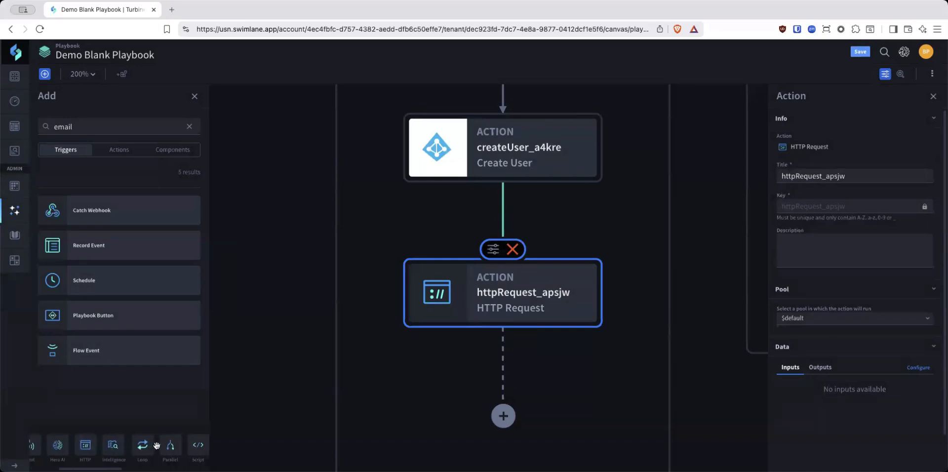
{"action": "scroll", "coordinate": [156, 446], "scroll_direction": "right", "scroll_amount": 3}
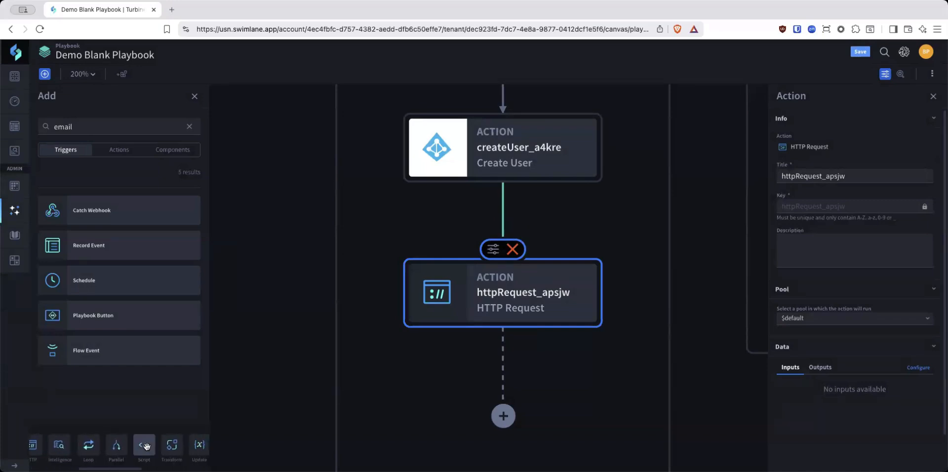
{"action": "left_click_drag", "start_coordinate": [148, 446], "coordinate": [505, 417]}
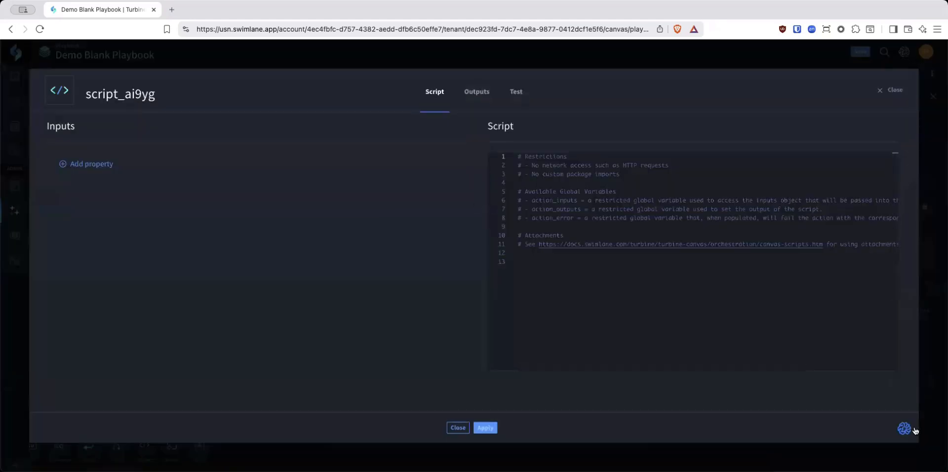
{"action": "left_click", "coordinate": [891, 90]}
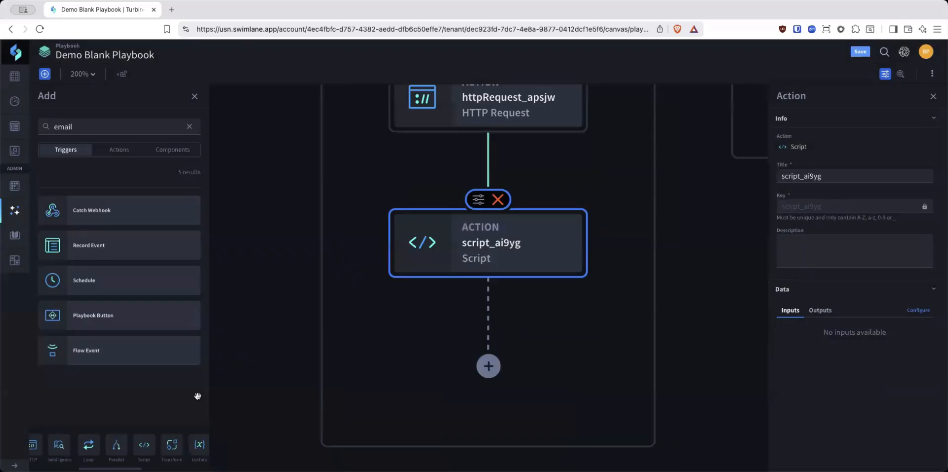
Step: Add a Transform Data action after the Script action in the Ingest Notable Event flow
{"action": "scroll", "coordinate": [118, 446], "scroll_direction": "right", "scroll_amount": 2}
{"action": "left_click_drag", "start_coordinate": [154, 445], "coordinate": [486, 374]}
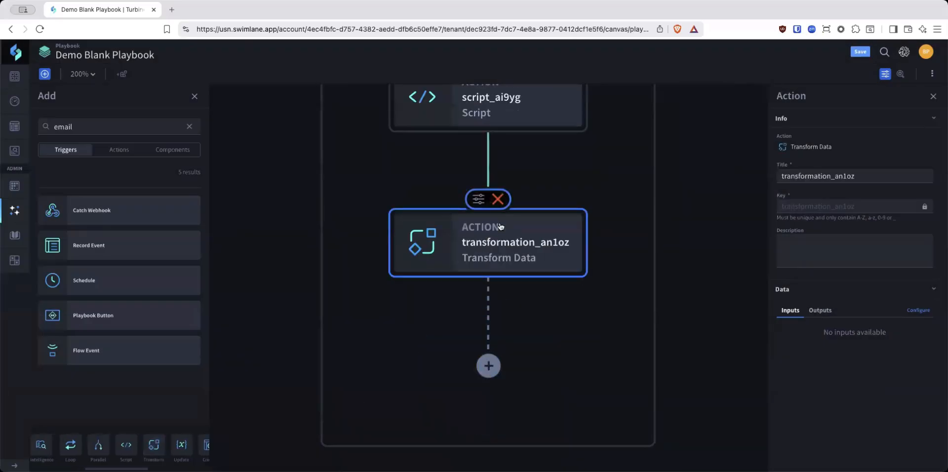
Step: Configure Block 1 of the Transform Data action to Get Date / Time from Current Time
{"action": "left_click", "coordinate": [476, 198]}
{"action": "left_click", "coordinate": [163, 188]}
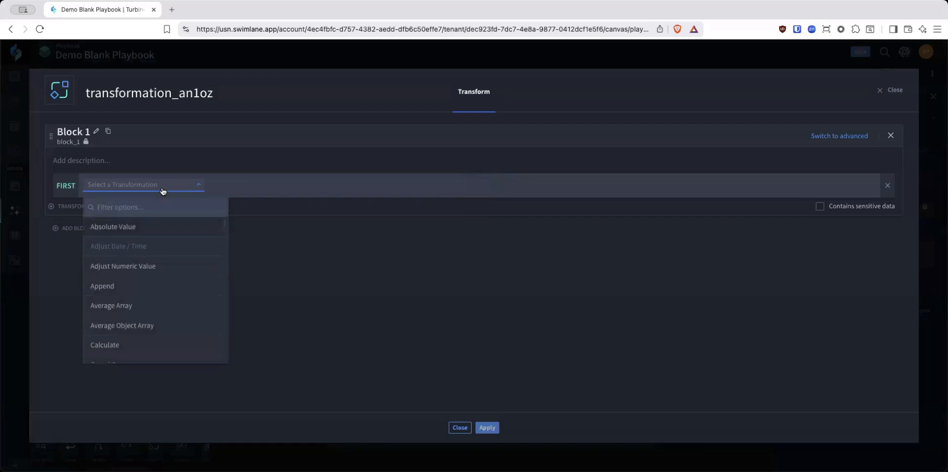
{"action": "type", "text": "da"}
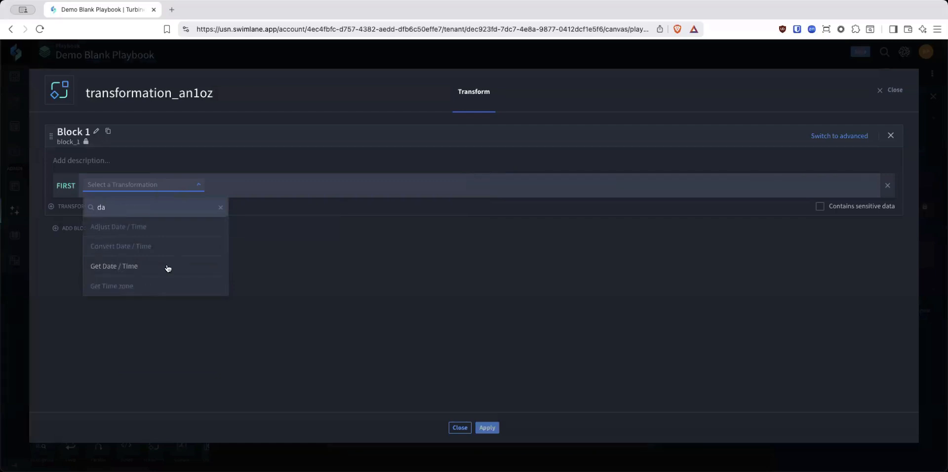
{"action": "left_click", "coordinate": [144, 266]}
{"action": "left_click", "coordinate": [292, 188]}
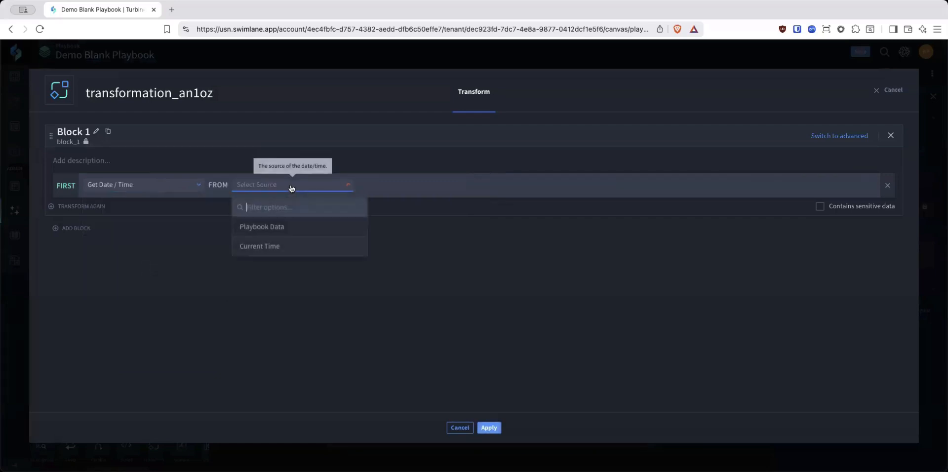
{"action": "left_click", "coordinate": [278, 247]}
Step: Chain a Convert Date / Time transformation with ISO-8601 output onto Block 1
{"action": "left_click", "coordinate": [82, 207]}
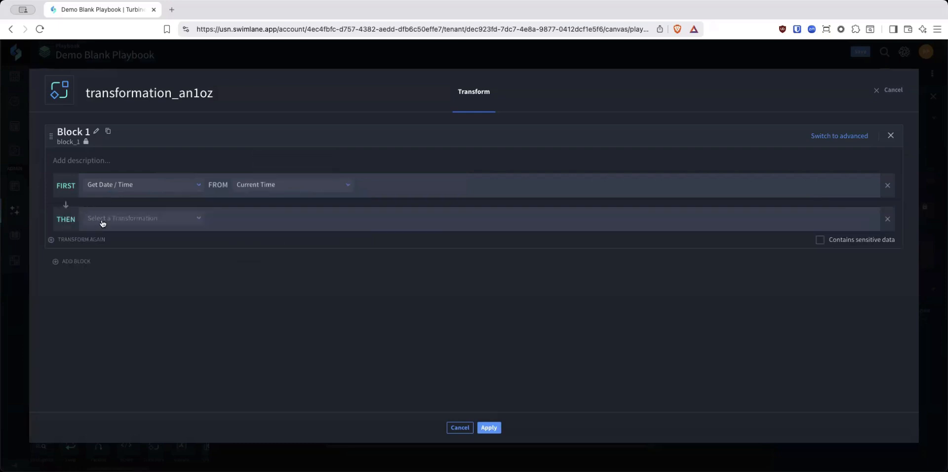
{"action": "left_click", "coordinate": [101, 220]}
{"action": "type", "text": "d"}
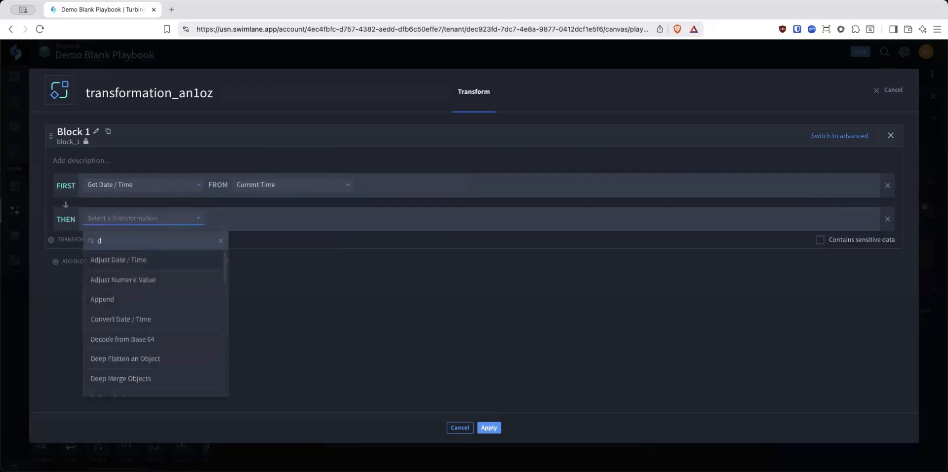
{"action": "left_click", "coordinate": [130, 318]}
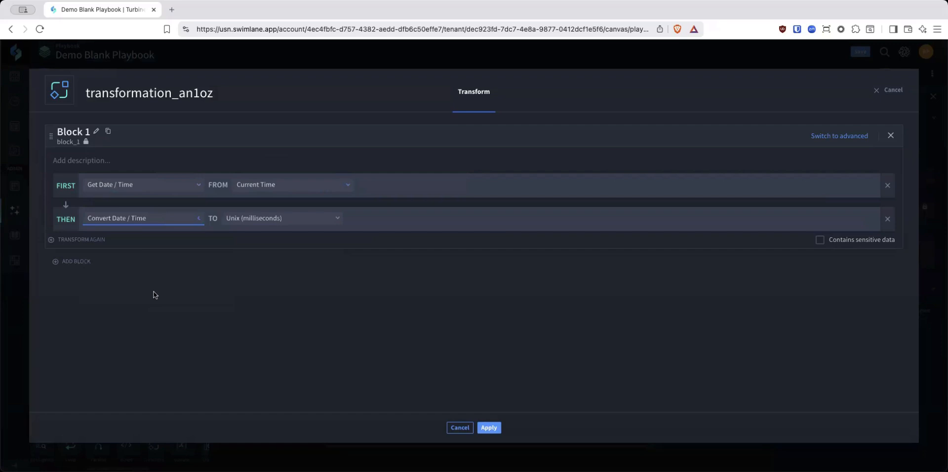
{"action": "left_click", "coordinate": [262, 220]}
{"action": "left_click", "coordinate": [257, 262]}
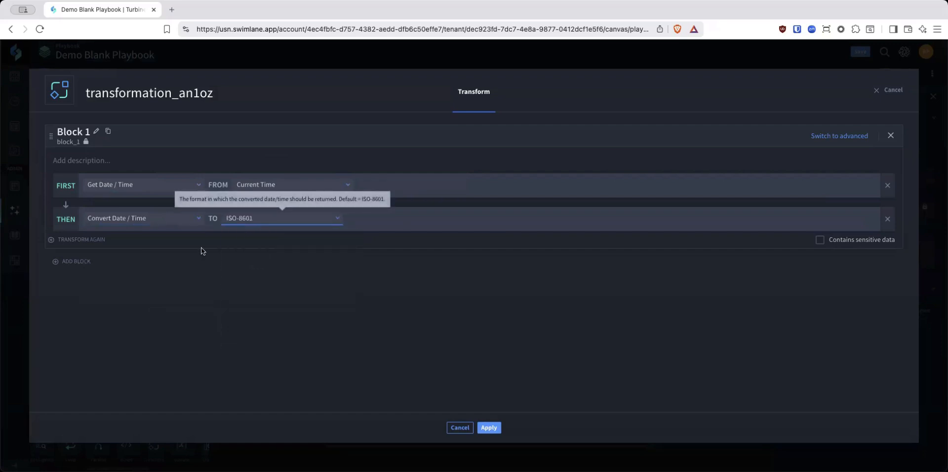
Step: Add a second transformation block, browse its available transformations, and discard all changes to the Transform Data action
{"action": "left_click", "coordinate": [80, 264]}
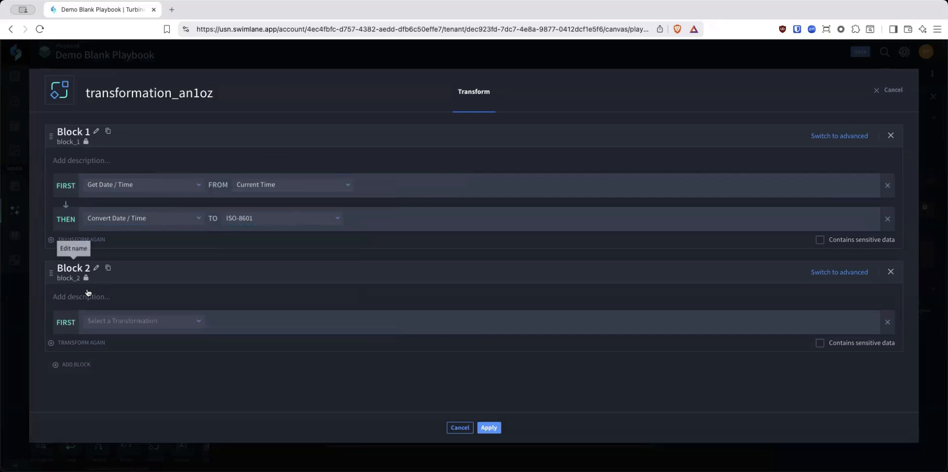
{"action": "left_click", "coordinate": [101, 324]}
{"action": "scroll", "coordinate": [100, 325], "scroll_direction": "down", "scroll_amount": 10}
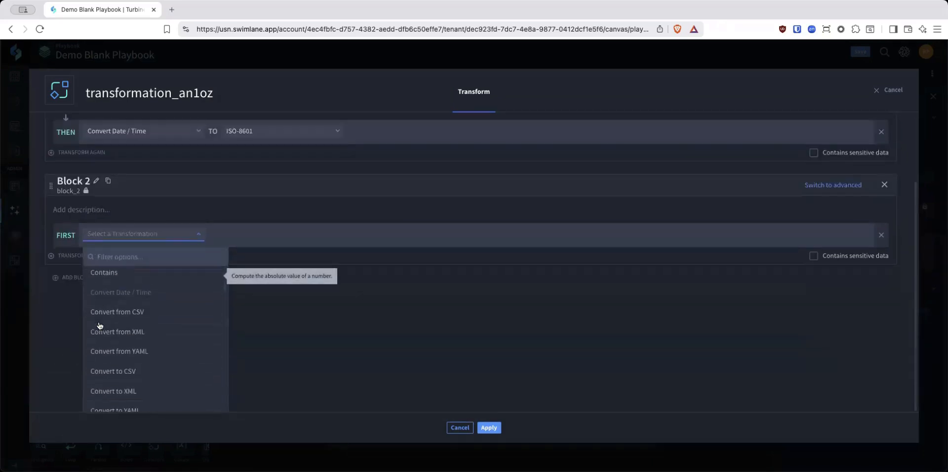
{"action": "scroll", "coordinate": [99, 325], "scroll_direction": "down", "scroll_amount": 1}
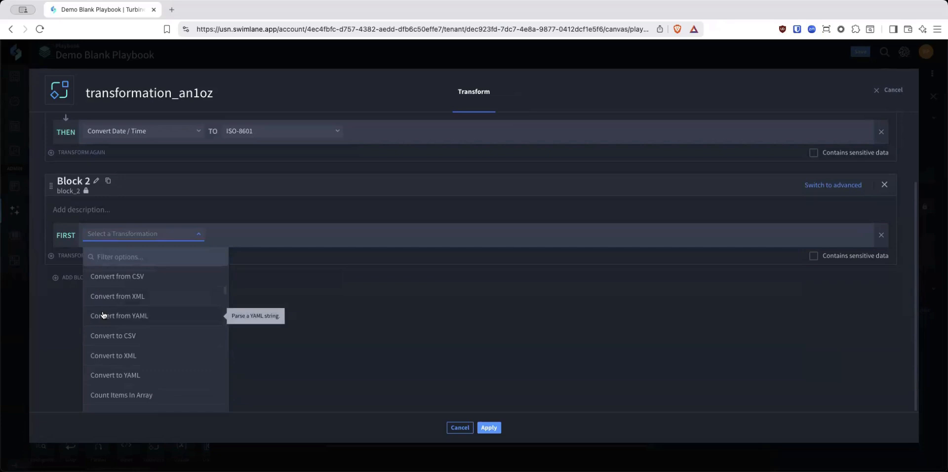
{"action": "scroll", "coordinate": [102, 315], "scroll_direction": "down", "scroll_amount": 10}
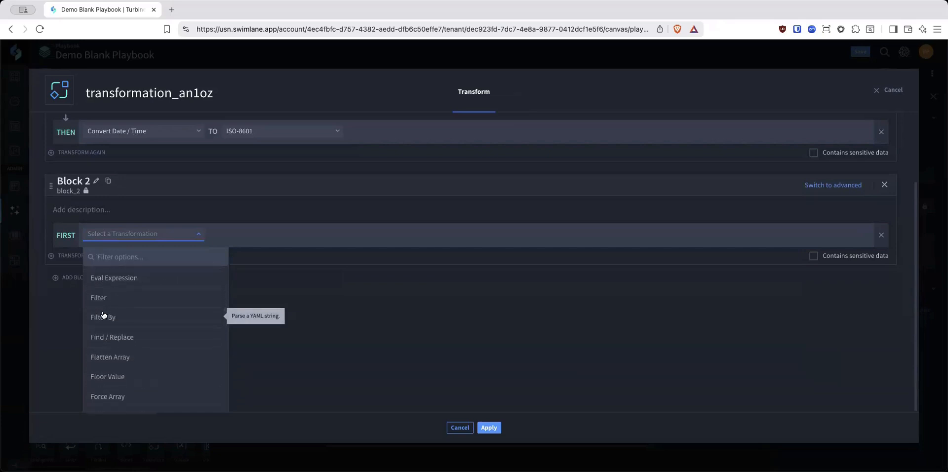
{"action": "scroll", "coordinate": [103, 315], "scroll_direction": "down", "scroll_amount": 5}
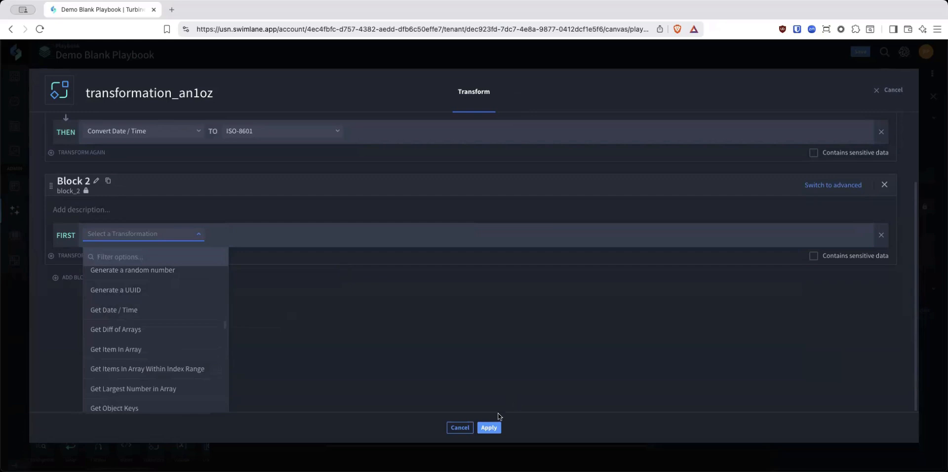
{"action": "left_click", "coordinate": [461, 428]}
{"action": "left_click", "coordinate": [489, 271]}
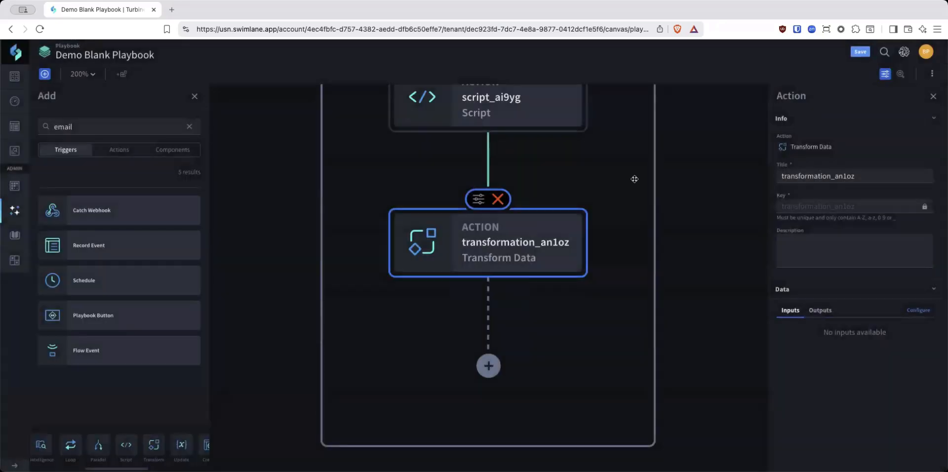
Step: Select the Ingest Notable Event flow and examine its test data and runs in the Test Console
{"action": "scroll", "coordinate": [634, 178], "scroll_direction": "down", "scroll_amount": 6}
{"action": "left_click", "coordinate": [626, 143]}
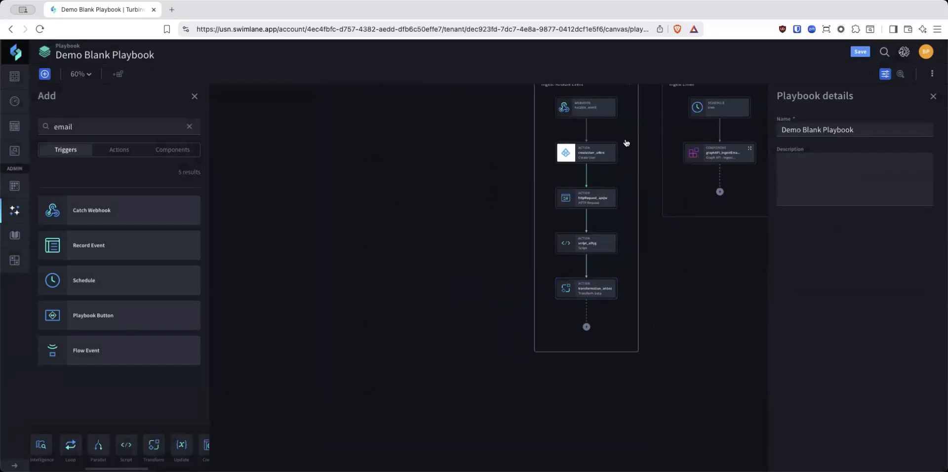
{"action": "left_click", "coordinate": [626, 143]}
{"action": "left_click", "coordinate": [901, 74]}
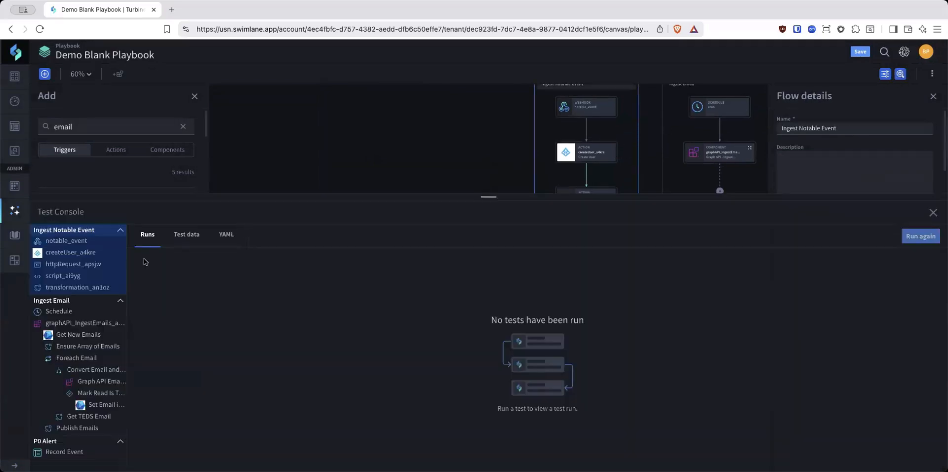
{"action": "left_click", "coordinate": [180, 237]}
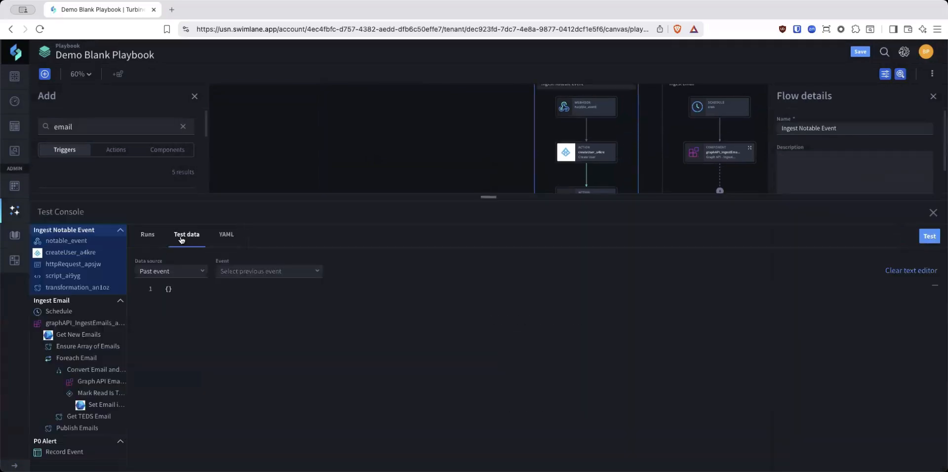
{"action": "left_click", "coordinate": [140, 238]}
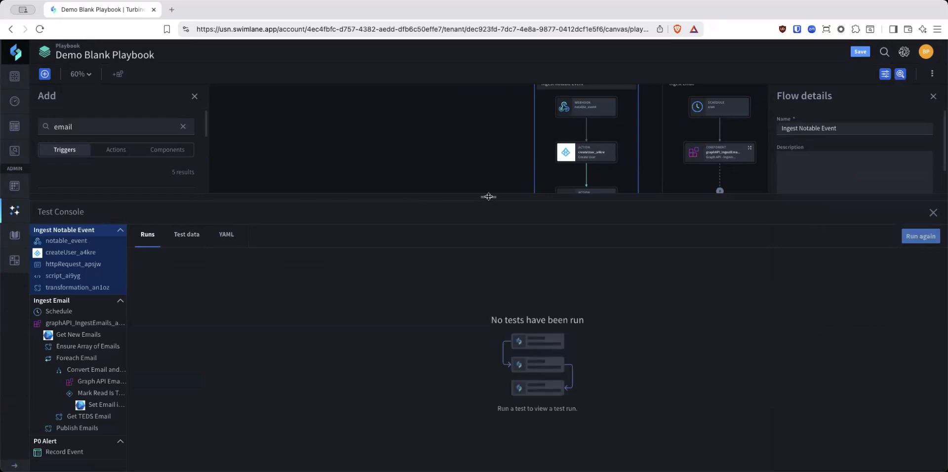
Step: Reduce the Test Console's height to reveal more of the canvas and deselect the flow
{"action": "left_click_drag", "start_coordinate": [487, 201], "coordinate": [488, 299]}
{"action": "left_click", "coordinate": [393, 210]}
{"action": "scroll", "coordinate": [393, 210], "scroll_direction": "down", "scroll_amount": 1}
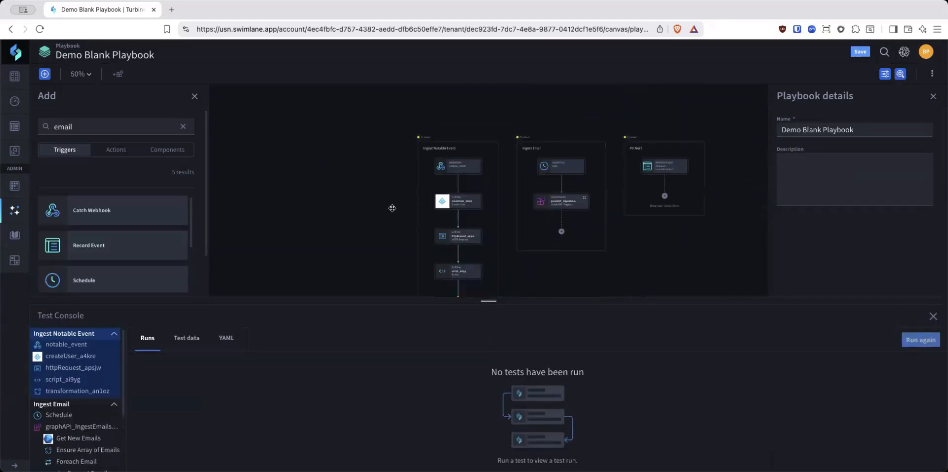